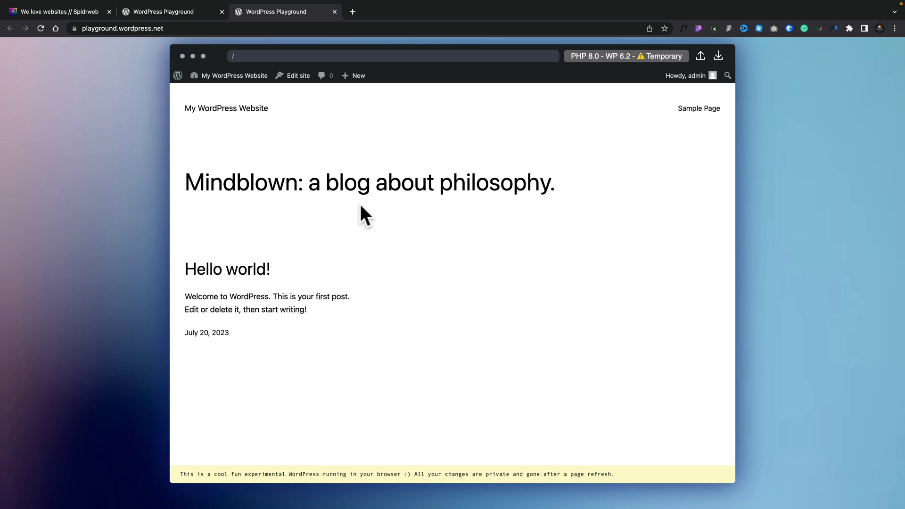
Step: Go from the site Dashboard through Plugins to the Add New plugins page
{"action": "scroll", "coordinate": [373, 309], "scroll_direction": "down", "scroll_amount": 2}
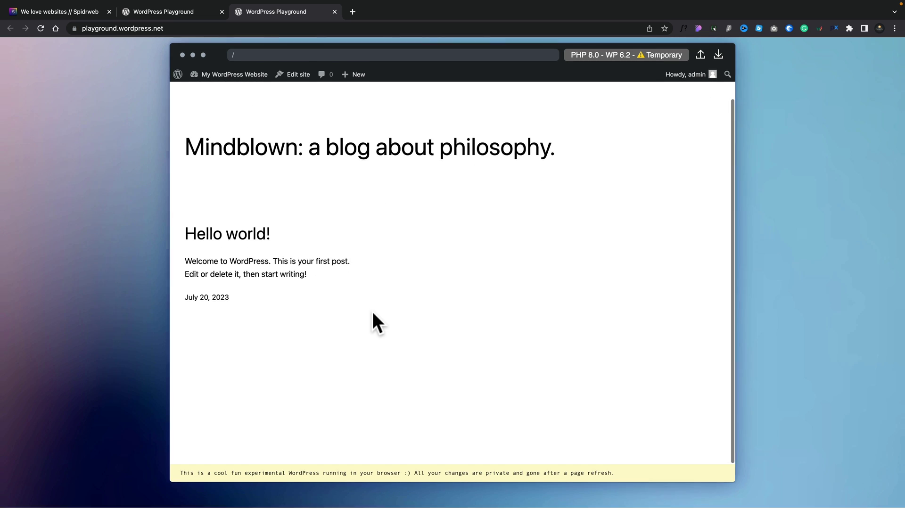
{"action": "scroll", "coordinate": [372, 312], "scroll_direction": "up", "scroll_amount": 2}
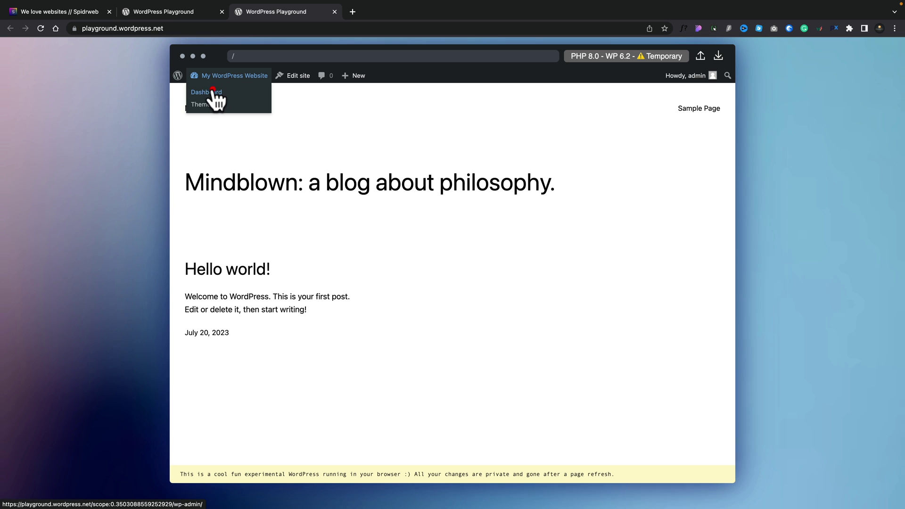
{"action": "left_click", "coordinate": [212, 91]}
{"action": "scroll", "coordinate": [415, 347], "scroll_direction": "down", "scroll_amount": 5}
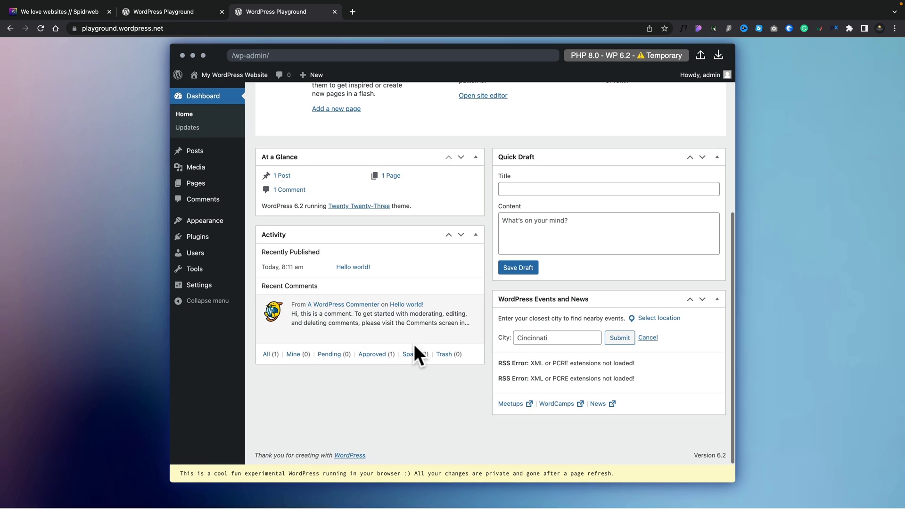
{"action": "scroll", "coordinate": [414, 344], "scroll_direction": "up", "scroll_amount": 3}
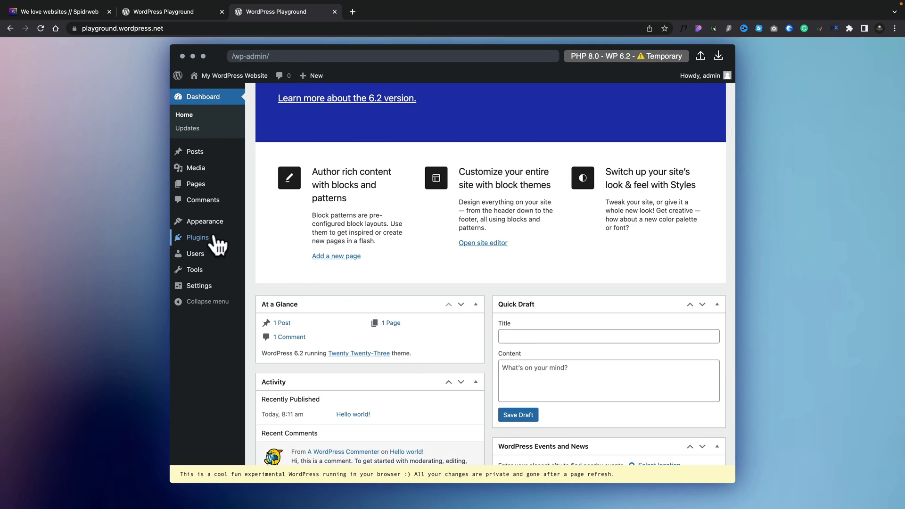
{"action": "left_click", "coordinate": [210, 237]}
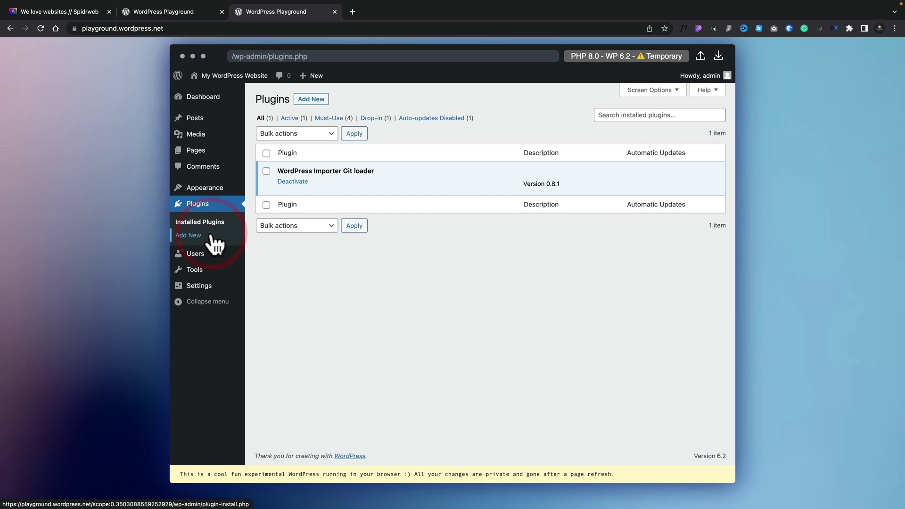
{"action": "left_click", "coordinate": [323, 102]}
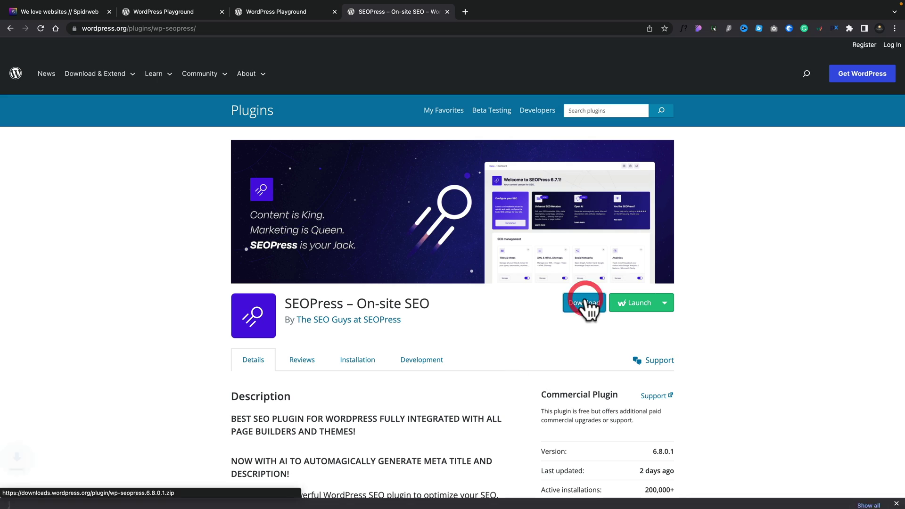
Step: Return to the Playground Add Plugins tab after downloading wp-seopress.6.8.0.1.zip
{"action": "left_click", "coordinate": [268, 12]}
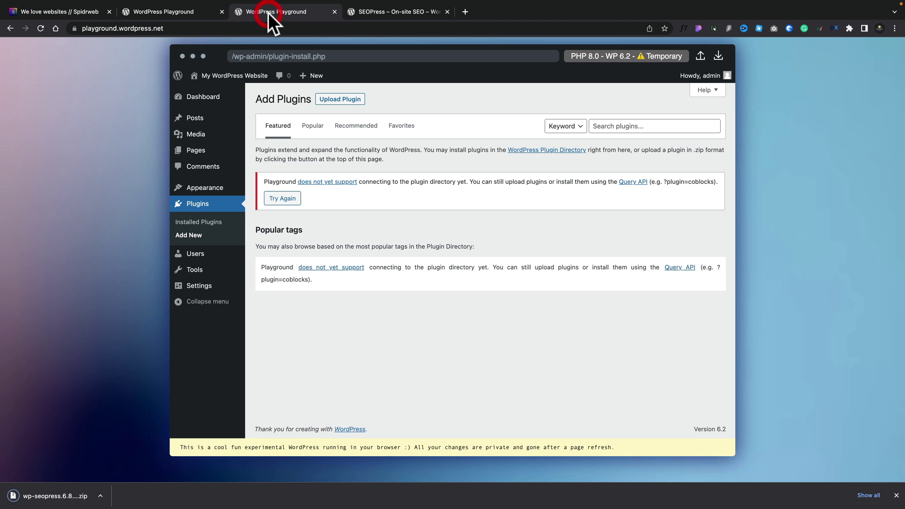
Step: Upload the wp-seopress.6.8.0.1.zip file, install it, and activate SEOPress
{"action": "left_click", "coordinate": [353, 106]}
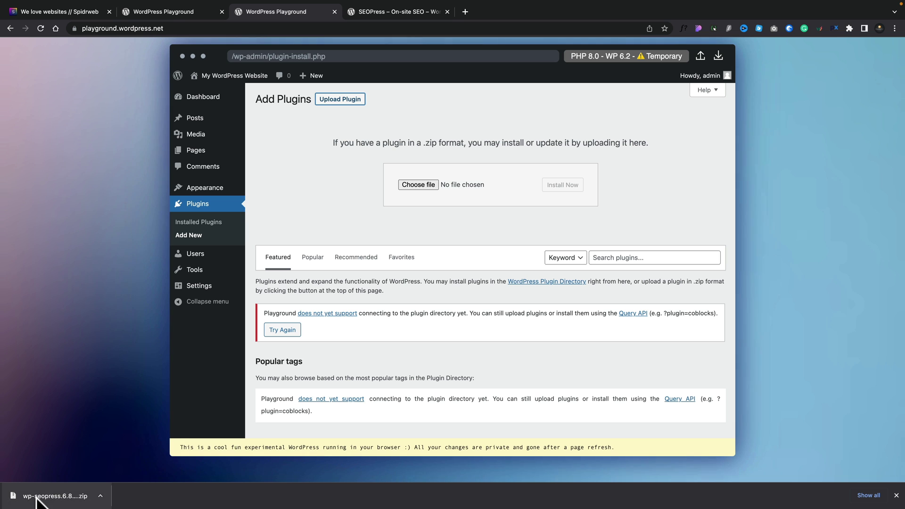
{"action": "left_click_drag", "start_coordinate": [406, 179], "coordinate": [409, 186]}
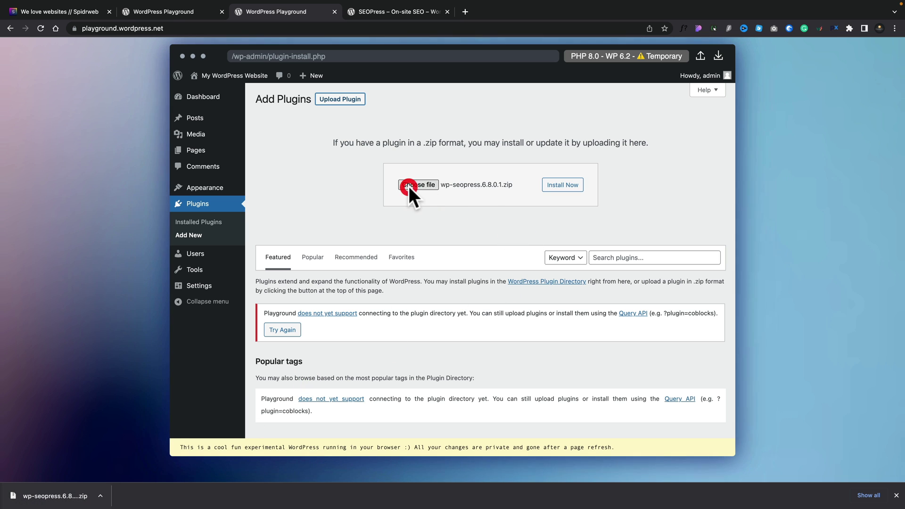
{"action": "left_click", "coordinate": [561, 185]}
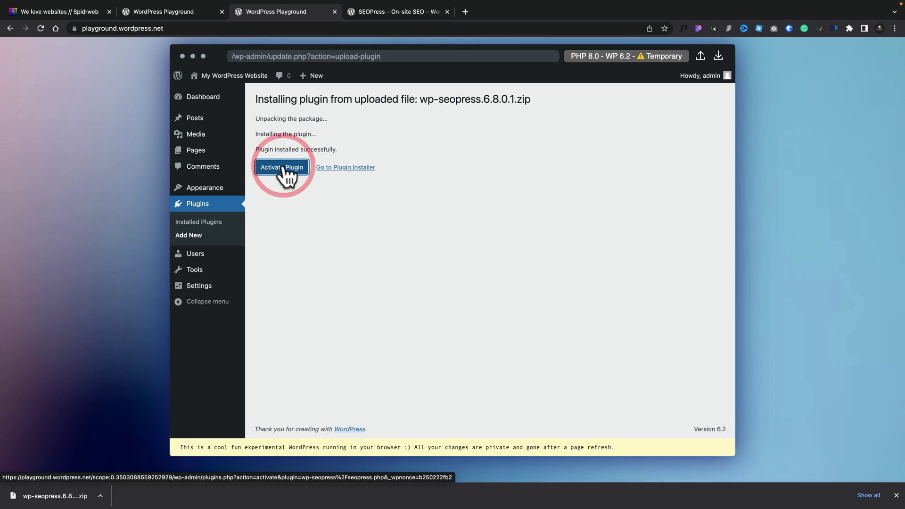
{"action": "left_click", "coordinate": [283, 169]}
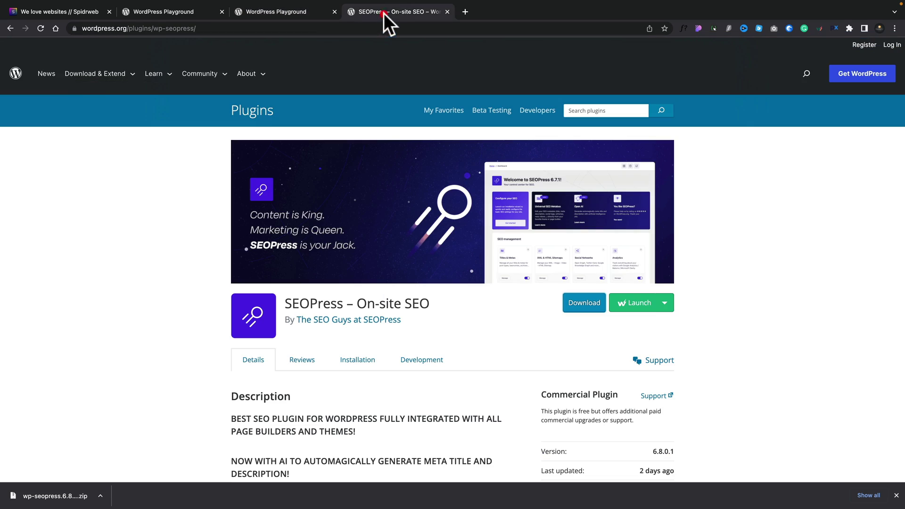
Step: Search themes for 'blocksy', download blocksy.1.8.97.zip, and go back to the Playground tab
{"action": "mouse_move", "coordinate": [97, 87]}
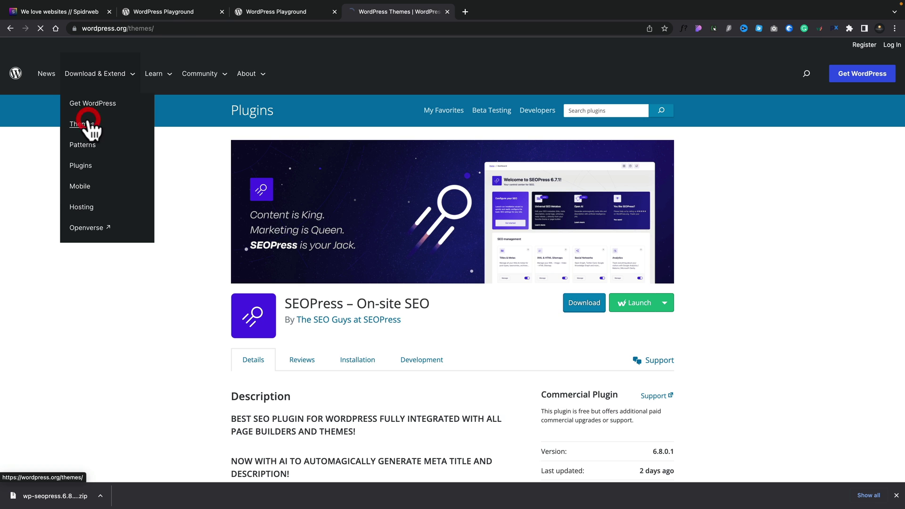
{"action": "left_click", "coordinate": [446, 206]}
{"action": "type", "text": "blocksy"}
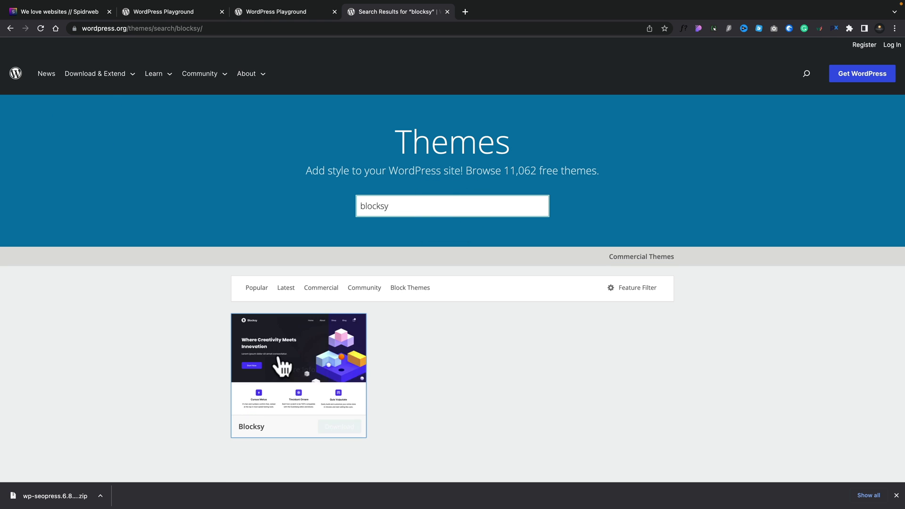
{"action": "left_click", "coordinate": [333, 431]}
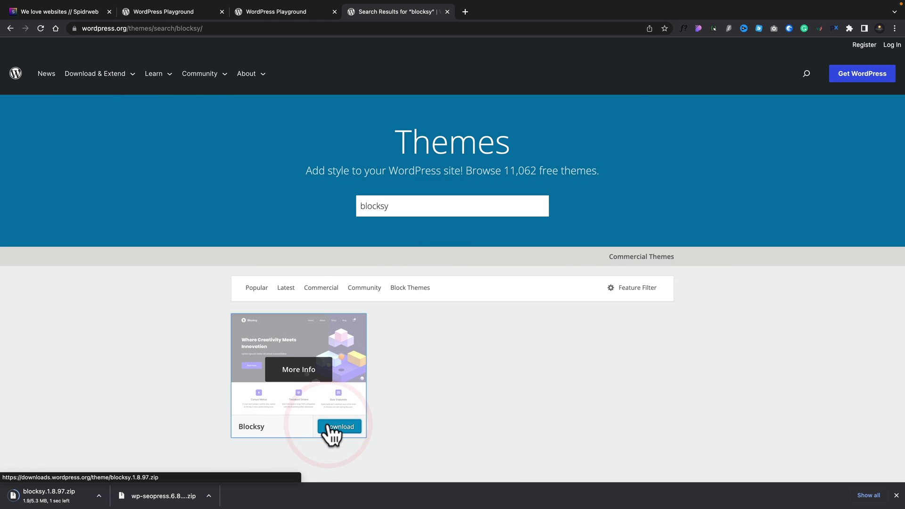
{"action": "key", "text": "ctrl+shift+Tab"}
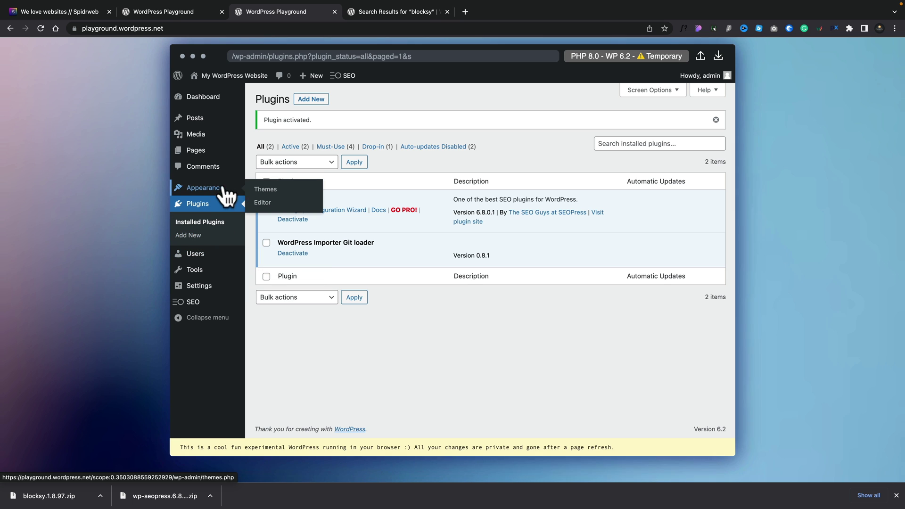
Step: Upload and install blocksy.1.8.97.zip, activate Blocksy, and install the Blocksy Companion plugin
{"action": "left_click", "coordinate": [253, 190]}
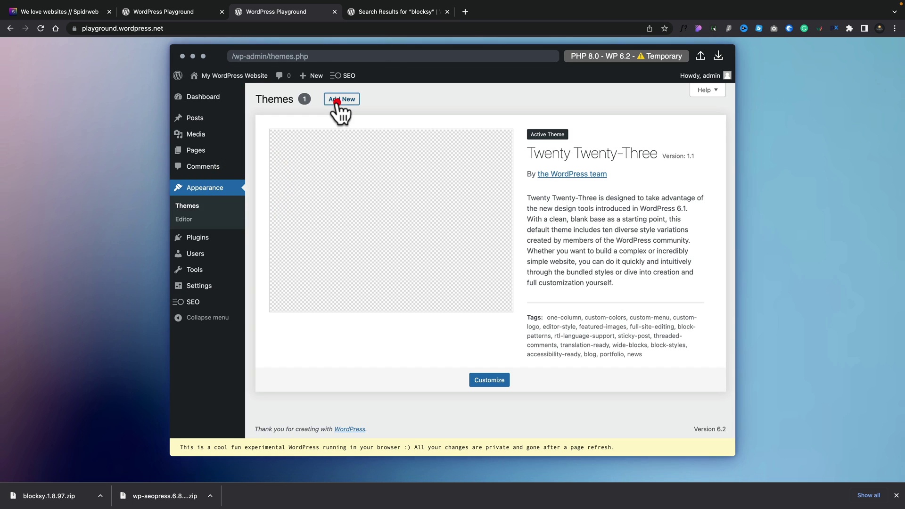
{"action": "left_click", "coordinate": [337, 100]}
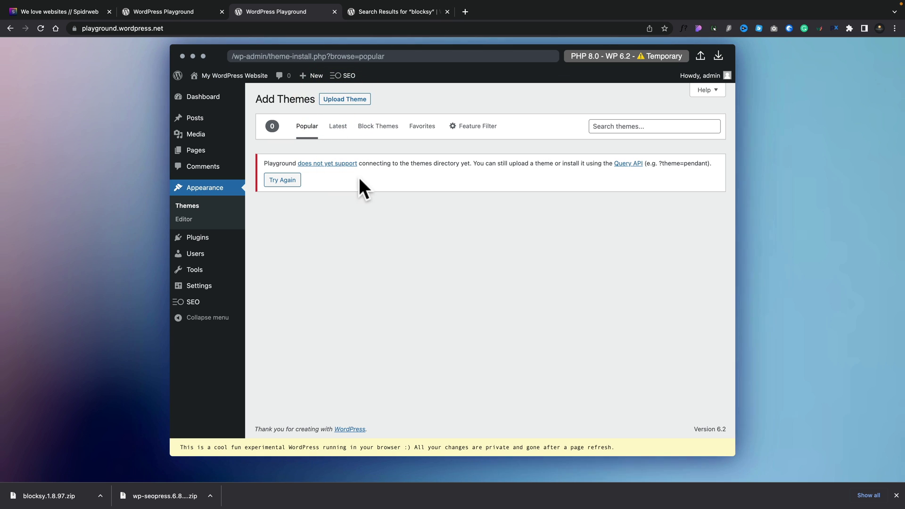
{"action": "left_click", "coordinate": [351, 100]}
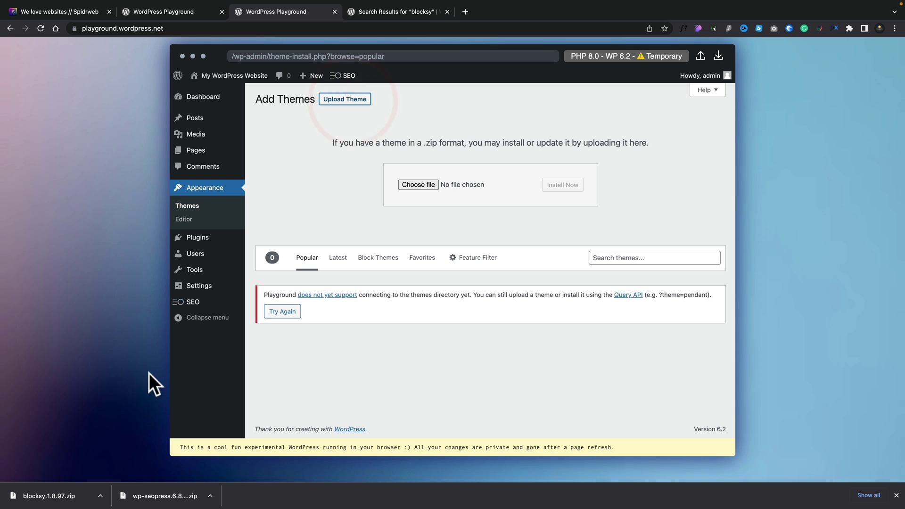
{"action": "left_click_drag", "start_coordinate": [30, 489], "coordinate": [350, 330]}
{"action": "left_click_drag", "start_coordinate": [414, 200], "coordinate": [421, 185]}
{"action": "left_click", "coordinate": [559, 187]}
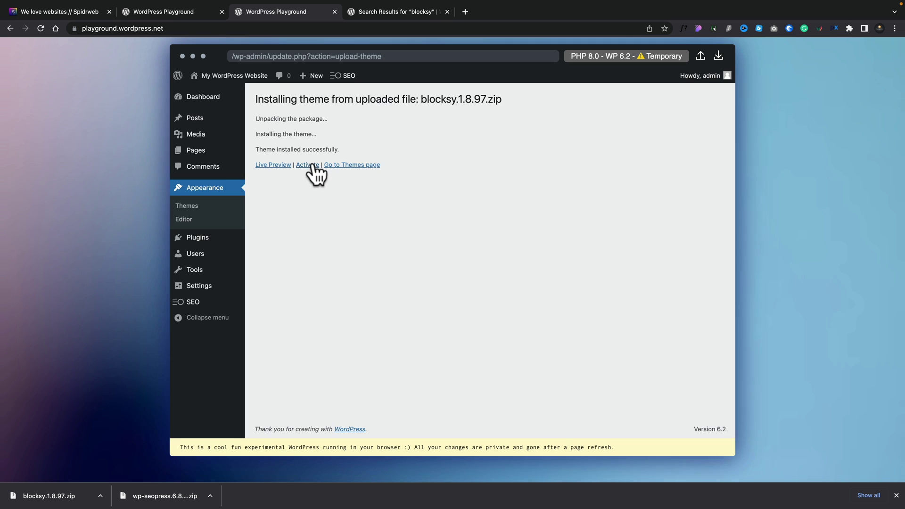
{"action": "left_click", "coordinate": [312, 165]}
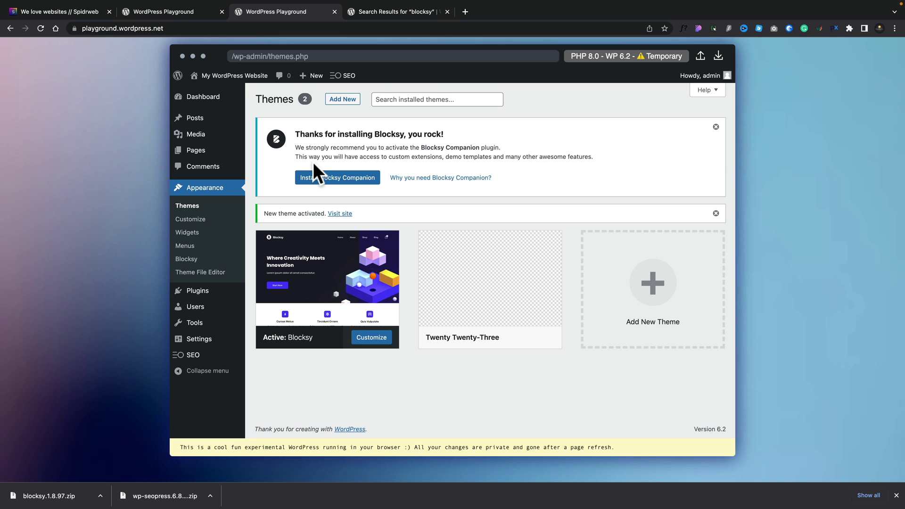
{"action": "left_click", "coordinate": [316, 176]}
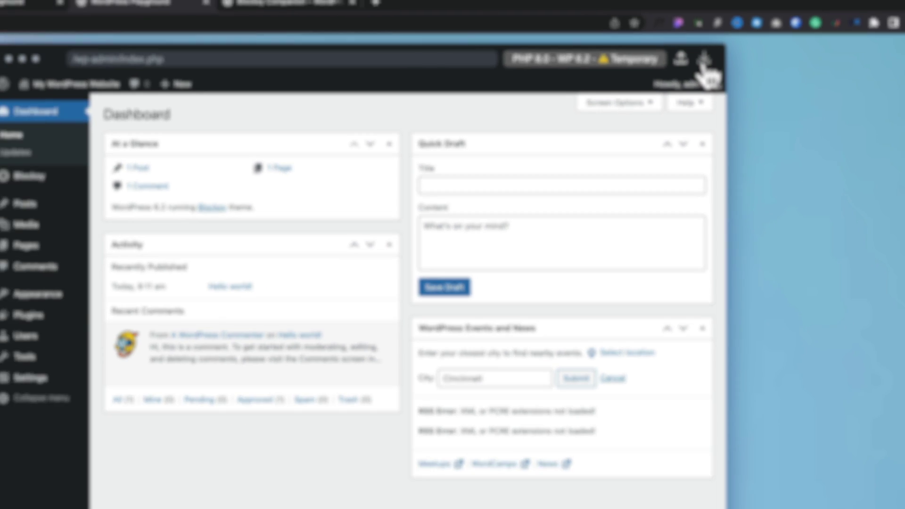
Step: Export the Playground site with SEOPress and Blocksy as a zip download
{"action": "left_click", "coordinate": [684, 64]}
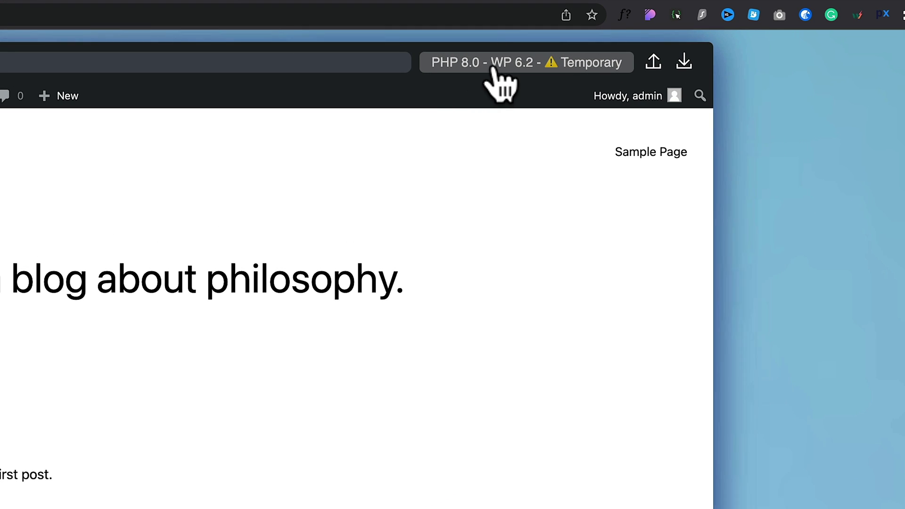
Step: Set PHP Version 7.0 and WordPress Version 5.9 and apply the changes
{"action": "left_click", "coordinate": [495, 66]}
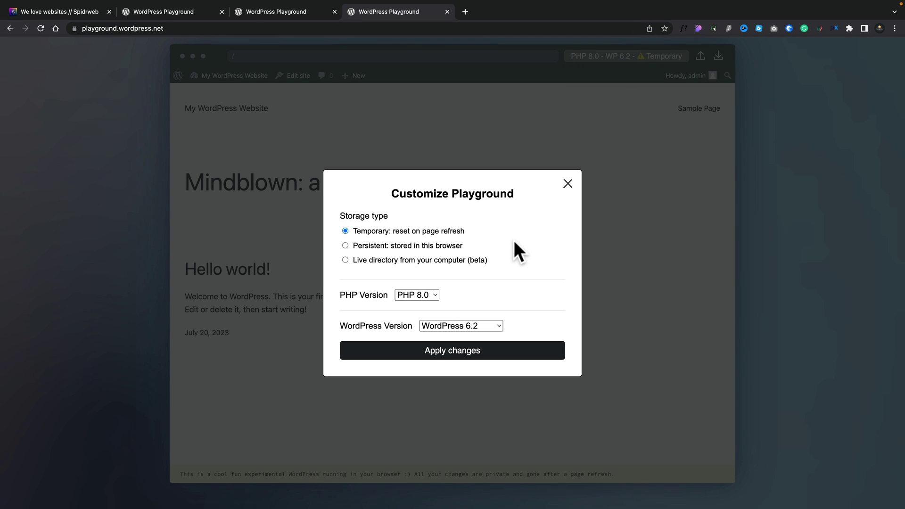
{"action": "left_click", "coordinate": [436, 296]}
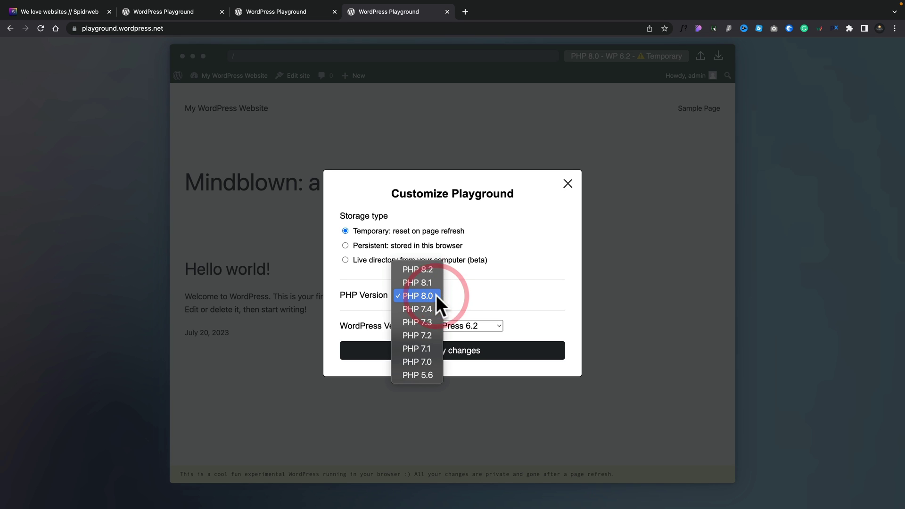
{"action": "left_click", "coordinate": [423, 361]}
{"action": "left_click", "coordinate": [499, 325]}
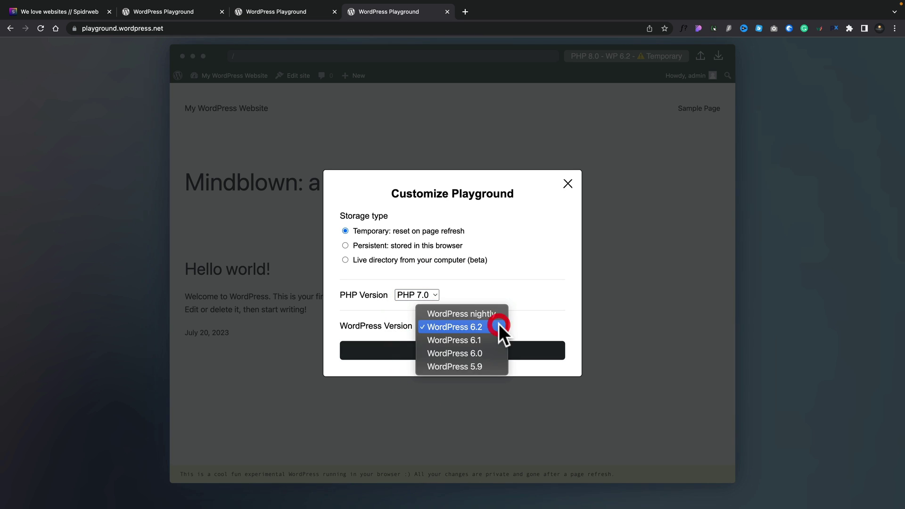
{"action": "left_click", "coordinate": [479, 367]}
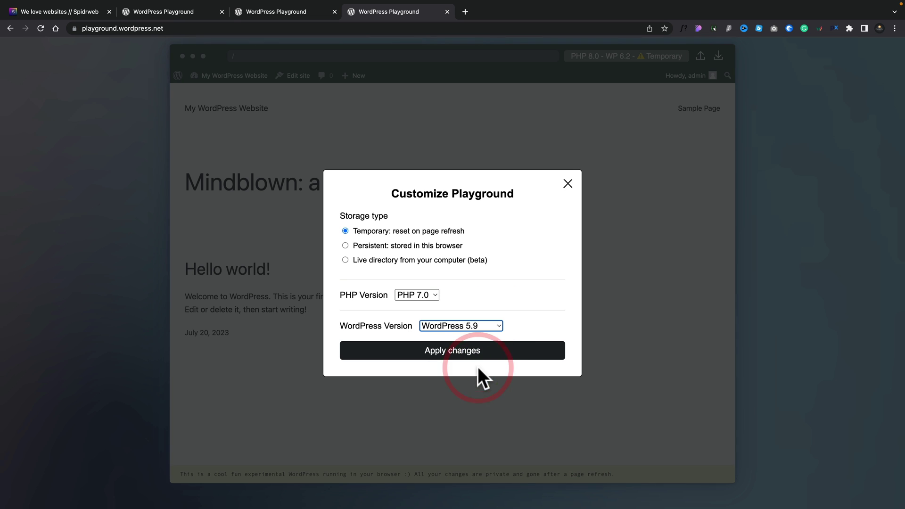
{"action": "left_click", "coordinate": [451, 352]}
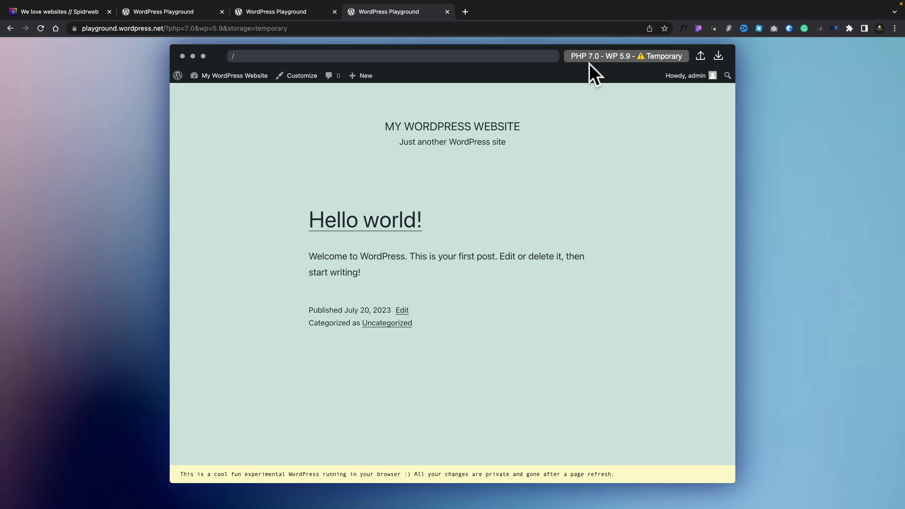
Step: Go to the admin Dashboard showing the WordPress 5.9.5 welcome screen
{"action": "left_click", "coordinate": [228, 89]}
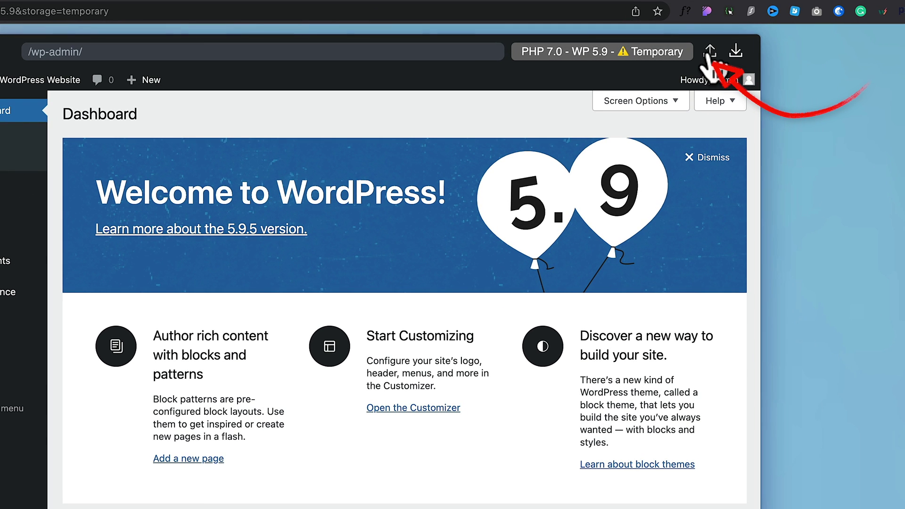
Step: Attach wordpress-playground.zip from Downloads in the Import Playground form and import it
{"action": "left_click", "coordinate": [709, 53]}
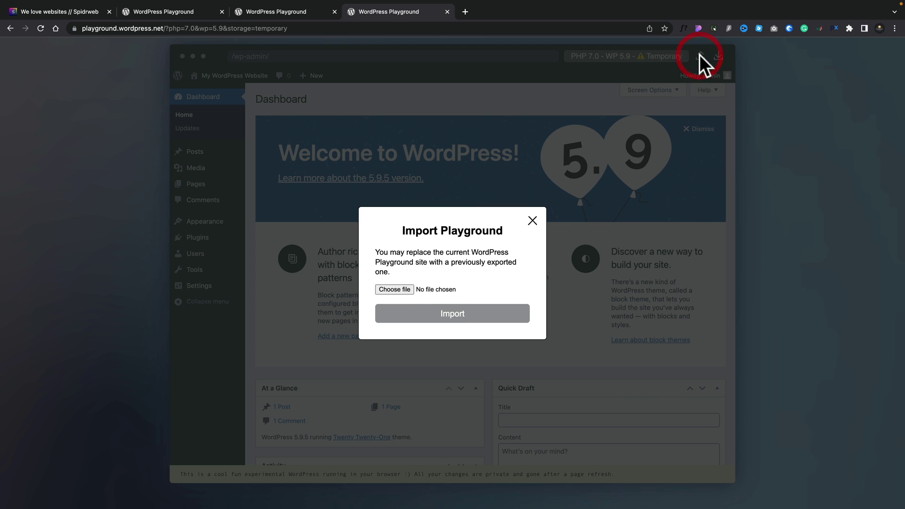
{"action": "left_click", "coordinate": [402, 290]}
{"action": "left_click", "coordinate": [231, 238]}
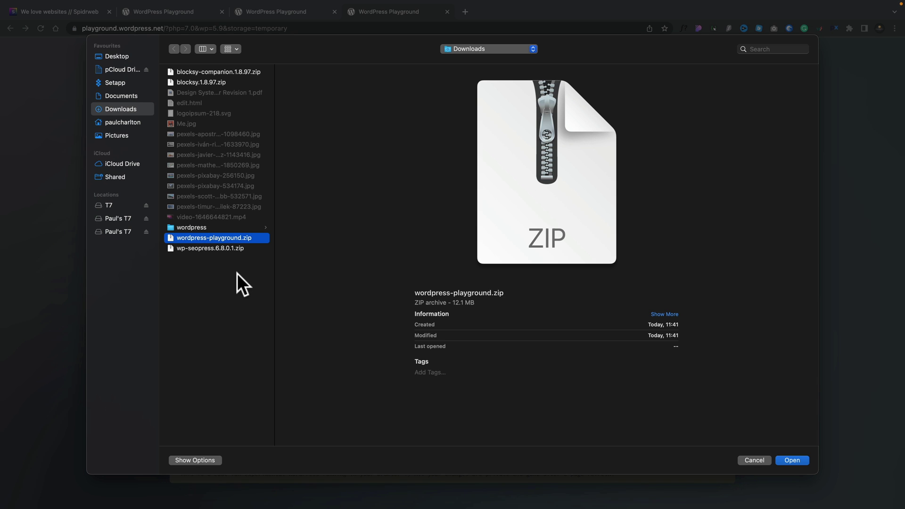
{"action": "left_click", "coordinate": [797, 461]}
{"action": "left_click", "coordinate": [460, 315]}
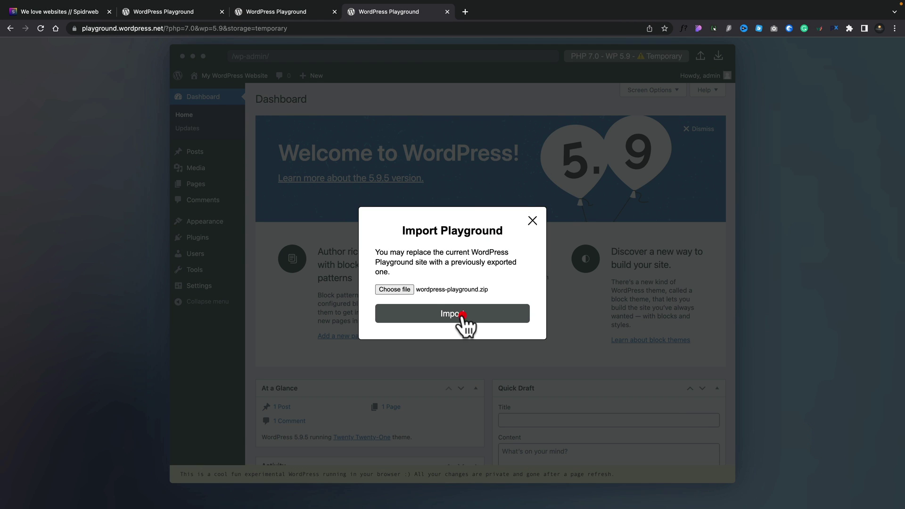